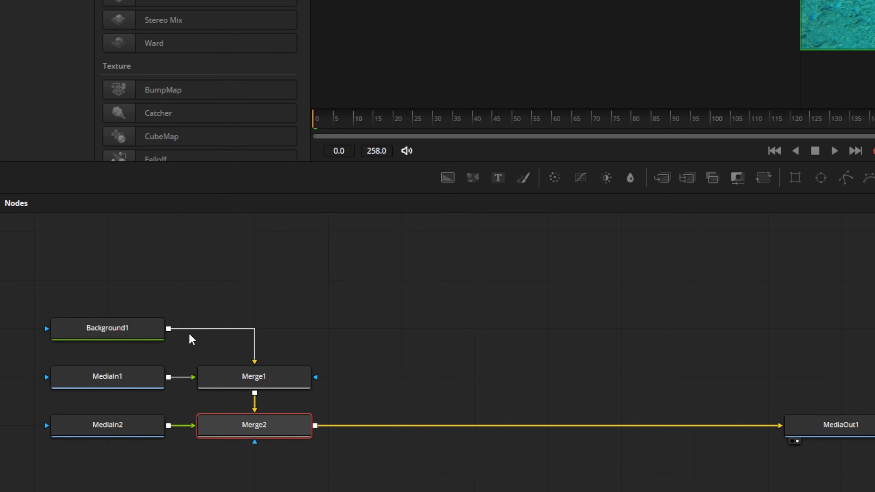
Step: Delete the Background1 and Merge1 nodes from the composition
click(102, 334)
key(BackSpace)
click(260, 378)
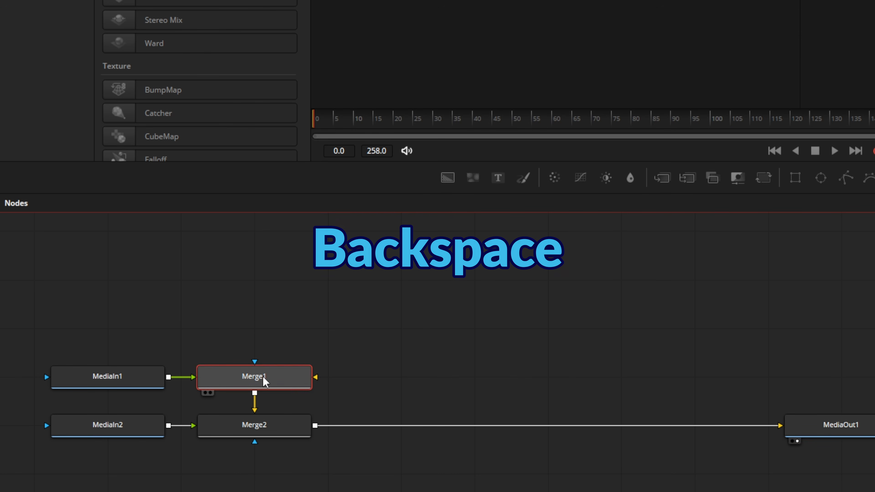
key(BackSpace)
Step: Move Merge2 up level with MediaIn1 and connect MediaIn1's output to its free input
click(267, 431)
drag(267, 430, 341, 383)
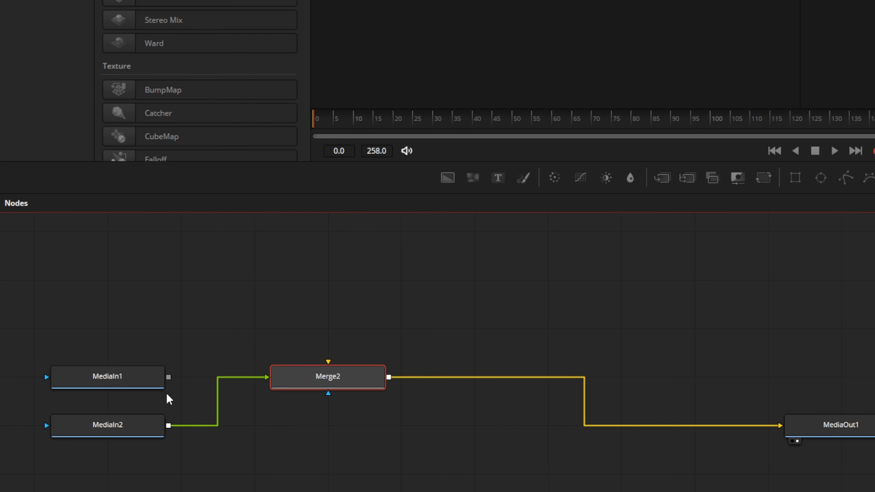
drag(169, 381, 298, 383)
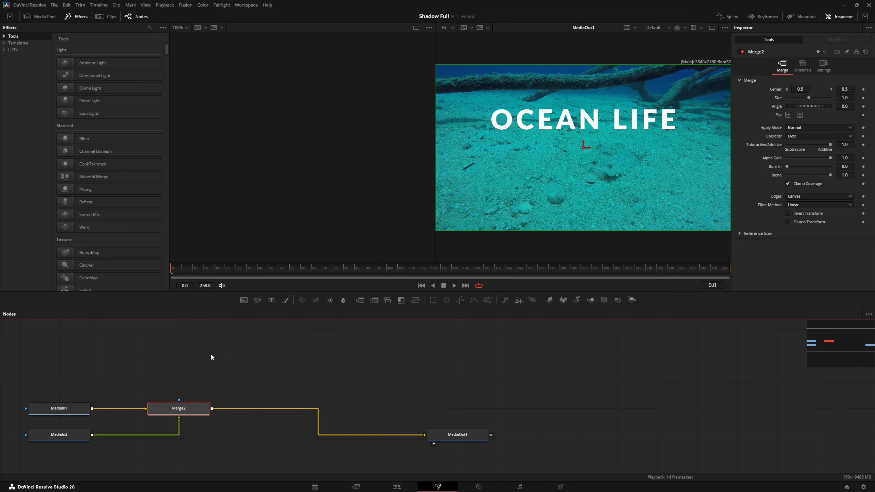
Step: Swap the foreground and background inputs of Merge2 and swap them back
right_click(181, 408)
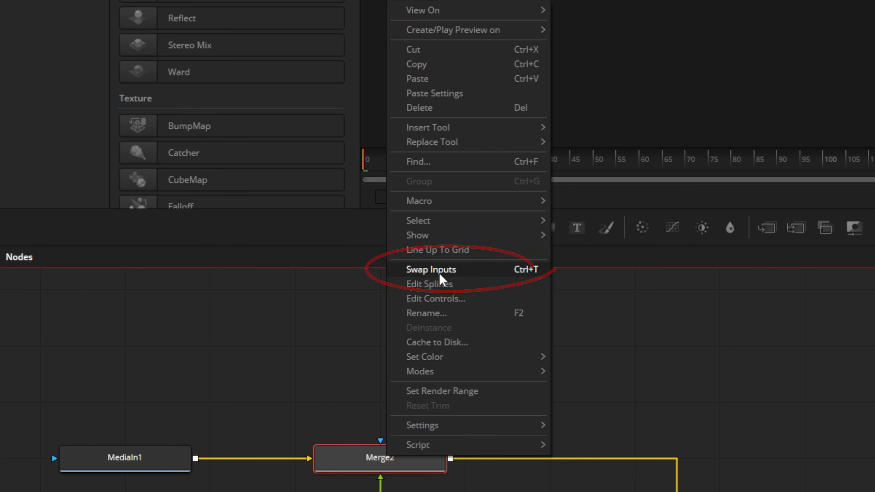
click(439, 274)
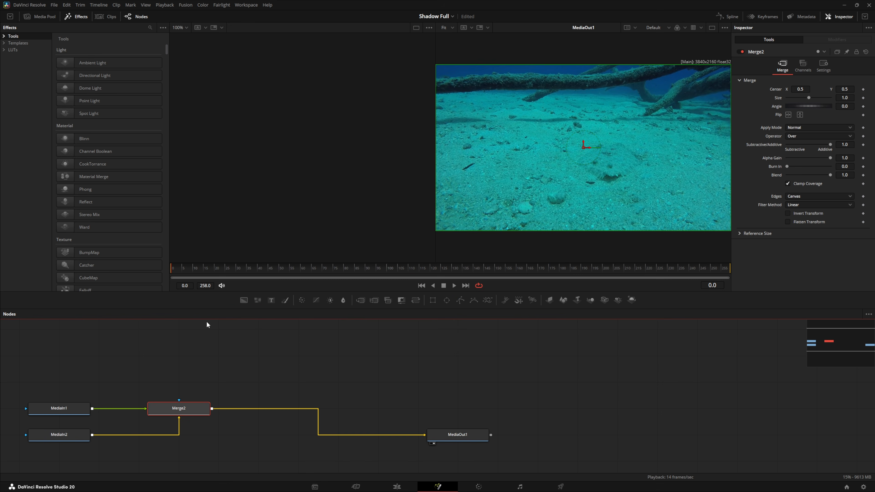
right_click(403, 458)
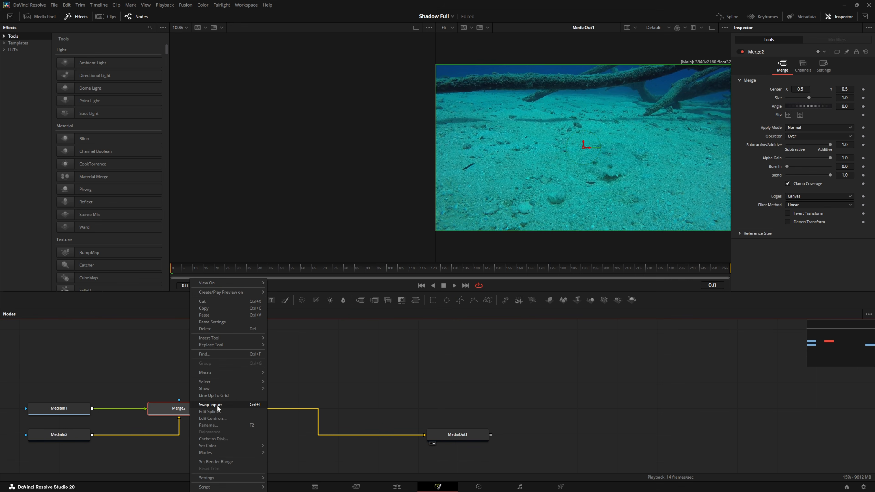
click(203, 405)
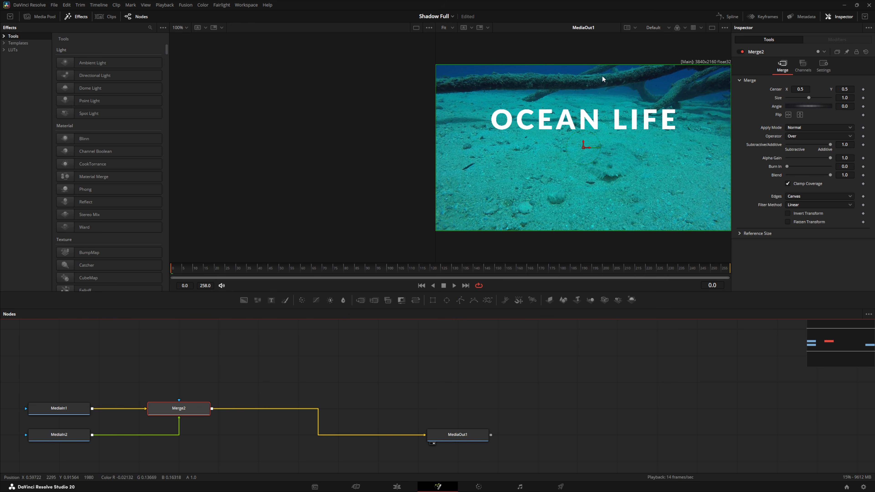
Step: Preview the MediaIn2 title node on its own in the empty viewer and clear that viewer again
click(36, 439)
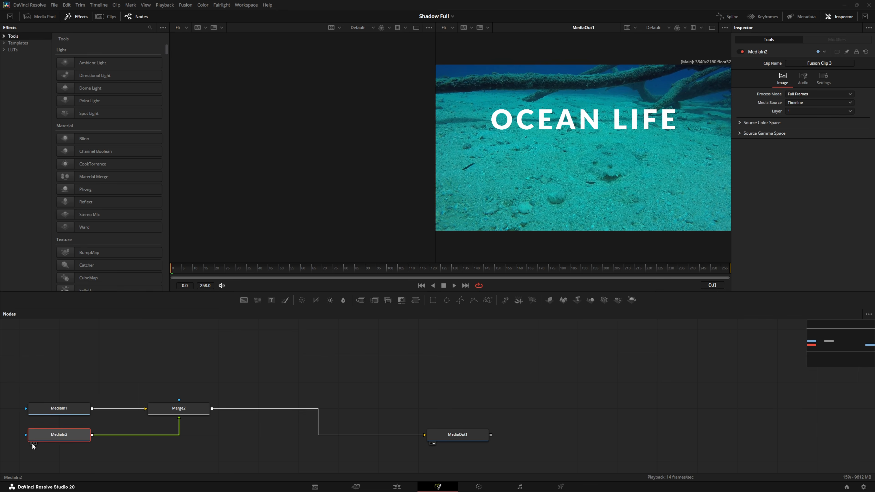
click(32, 443)
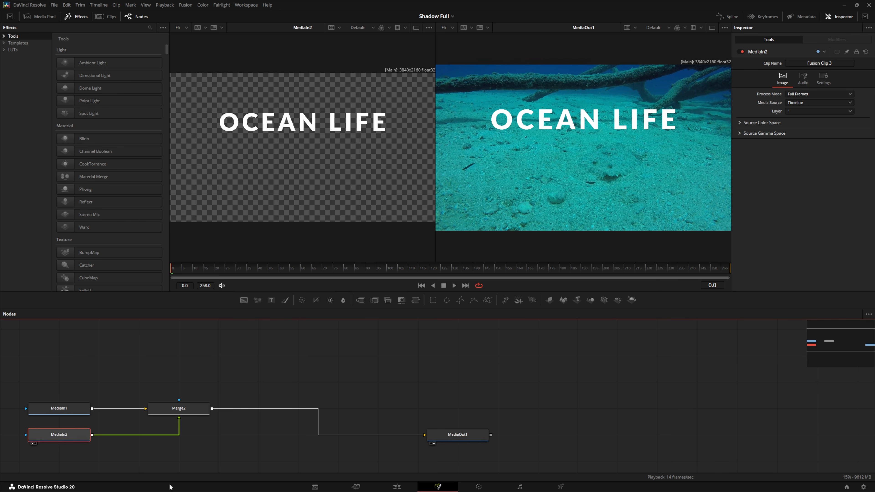
click(32, 443)
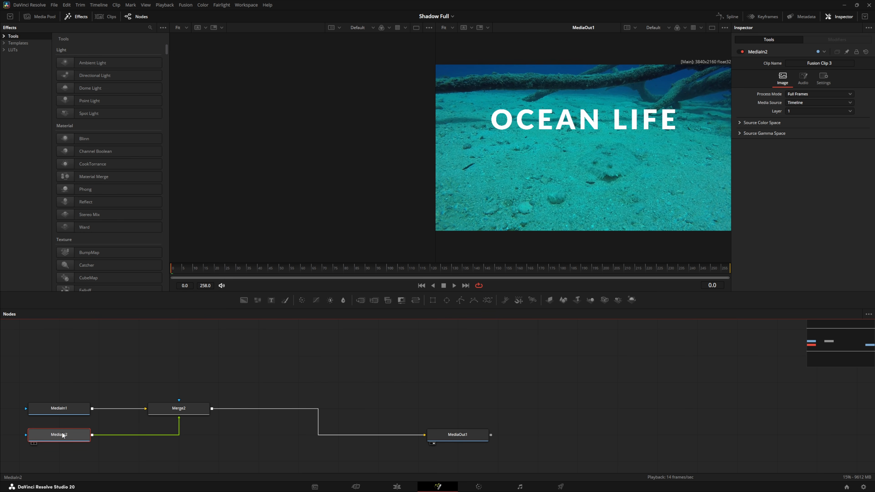
Step: Insert a Shadow tool directly after MediaIn2 by searching the tool list for "SHADOW"
key(ctrl+space)
text(SHADOW)
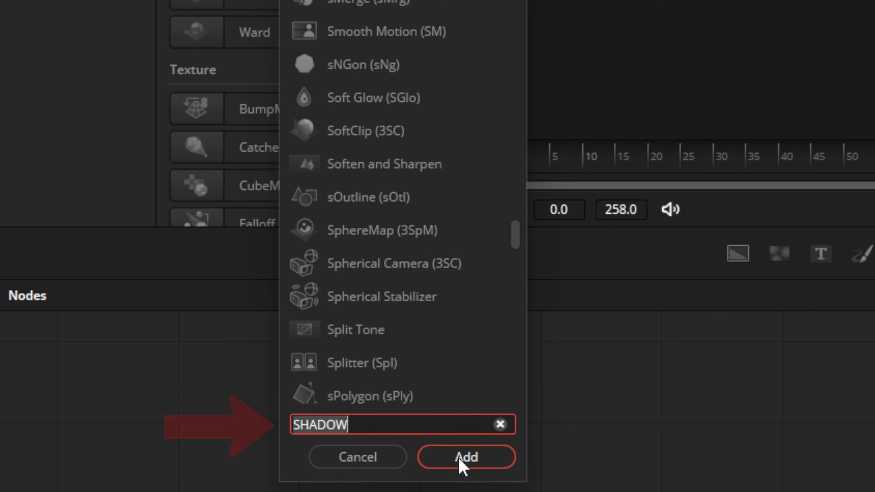
click(462, 458)
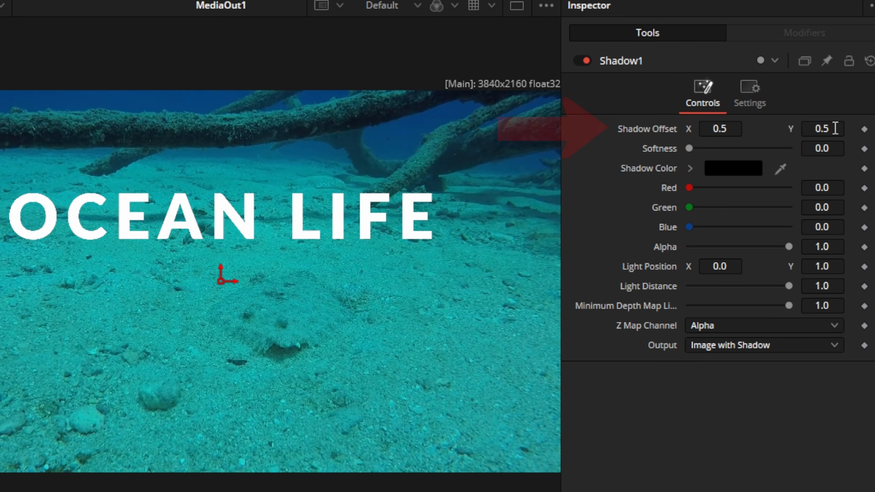
Step: Place the shadow below the title at offset X 0.498842, Y 0.328288 and set its softness to 0.00906
drag(835, 129, 805, 128)
click(222, 351)
mouse_move(222, 351)
mouse_down()
mouse_move(233, 349)
mouse_move(229, 319)
mouse_move(198, 345)
mouse_move(249, 330)
mouse_move(210, 352)
mouse_move(220, 340)
mouse_move(222, 346)
mouse_up()
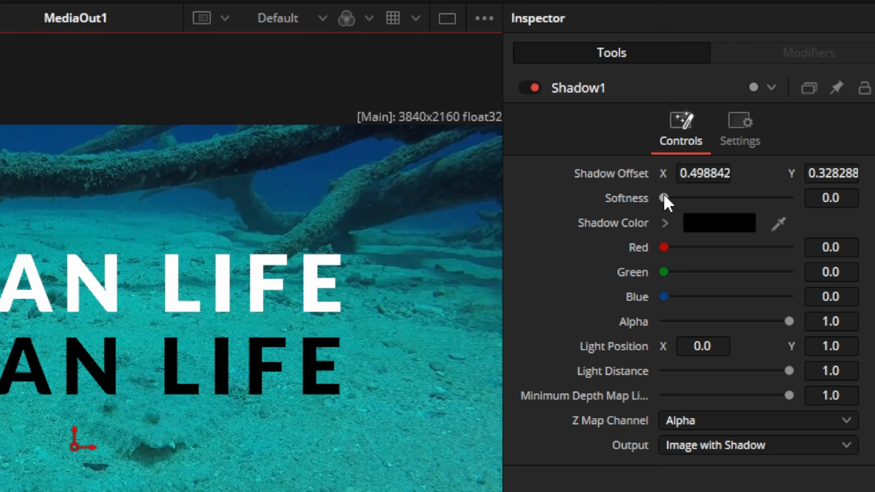
drag(665, 199, 685, 209)
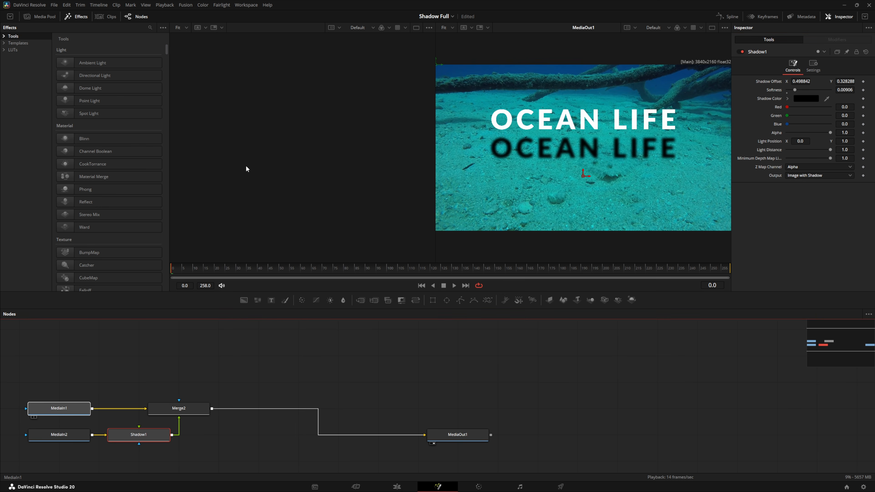
Step: Show MediaIn1 in the empty viewer, sample the shadow colour from its shaded seabed, and lower the shadow's alpha to 0.764
key(1)
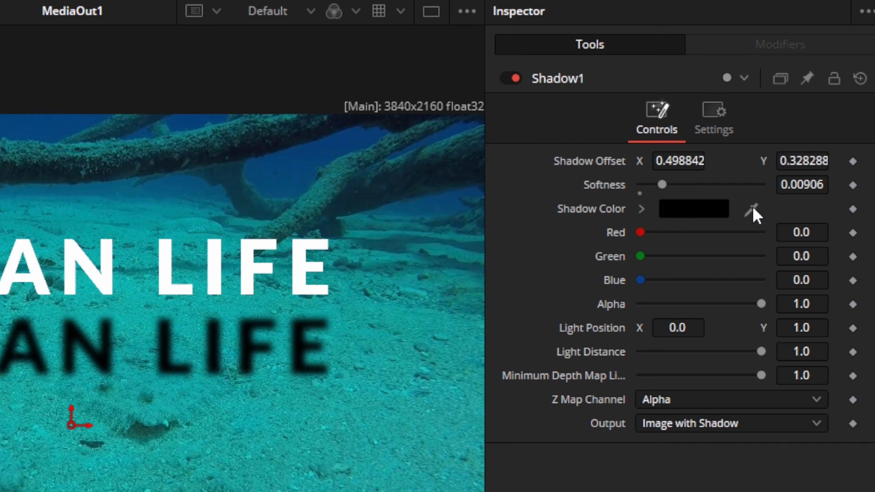
drag(752, 213, 147, 205)
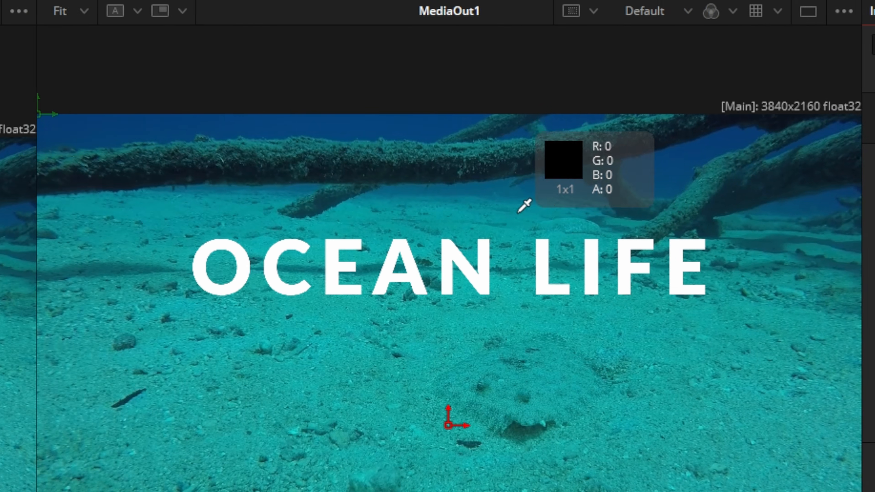
drag(524, 206, 112, 262)
drag(865, 261, 709, 253)
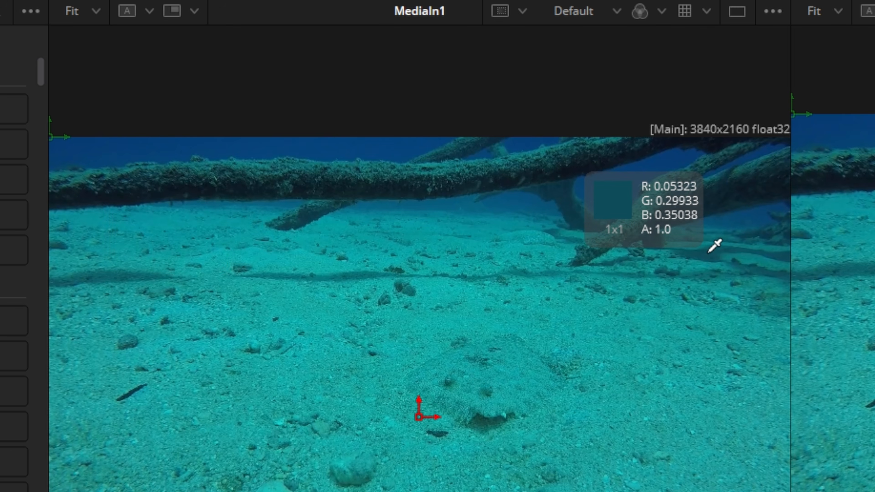
drag(708, 252, 708, 254)
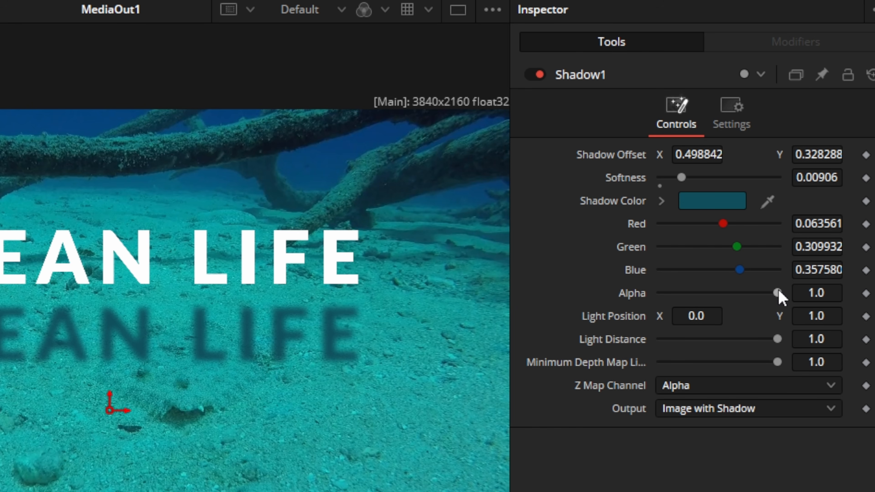
mouse_move(778, 291)
mouse_down()
mouse_move(747, 292)
mouse_move(777, 291)
mouse_move(763, 293)
mouse_move(769, 294)
mouse_up()
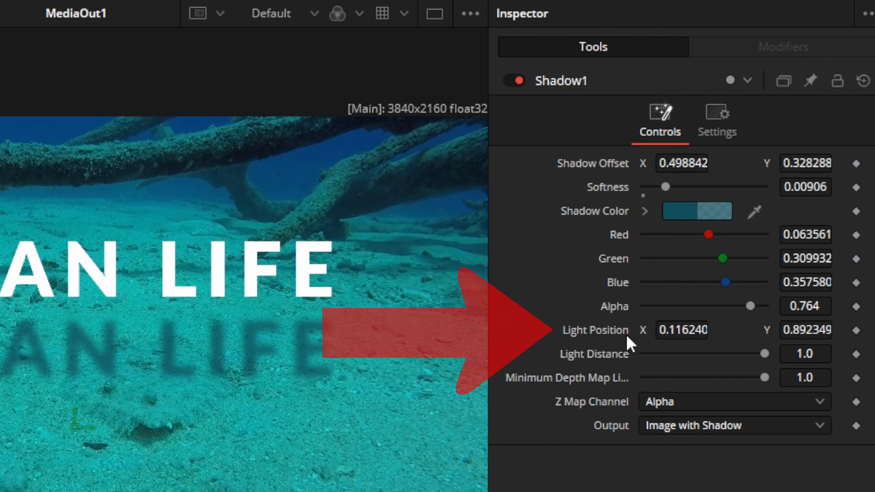
Step: Move the shadow's light position to X 0.319916, Y 0.873831 and reduce the light distance to 0.764
drag(677, 325, 732, 328)
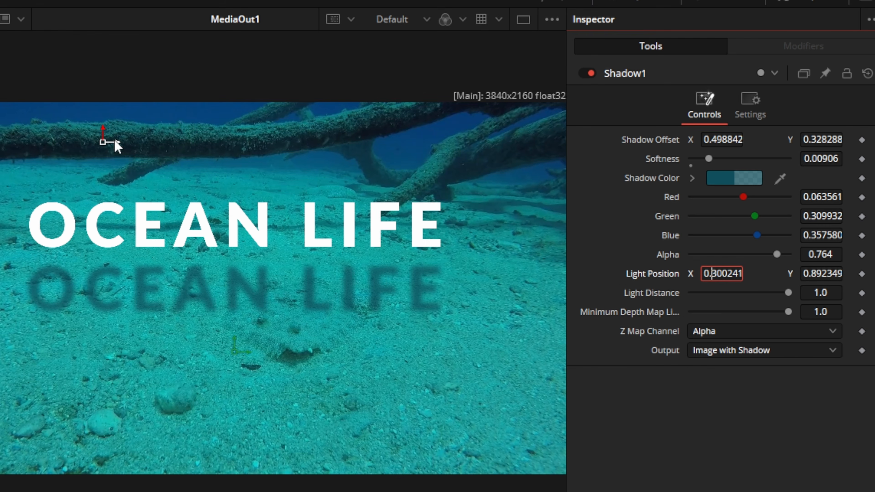
mouse_move(106, 143)
mouse_down()
mouse_move(166, 143)
mouse_move(120, 160)
mouse_move(87, 142)
mouse_move(117, 149)
mouse_up()
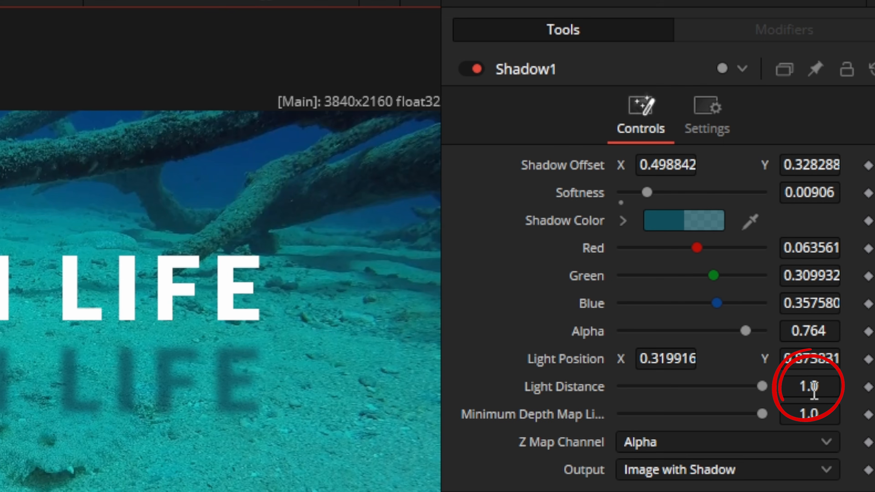
drag(762, 386, 729, 385)
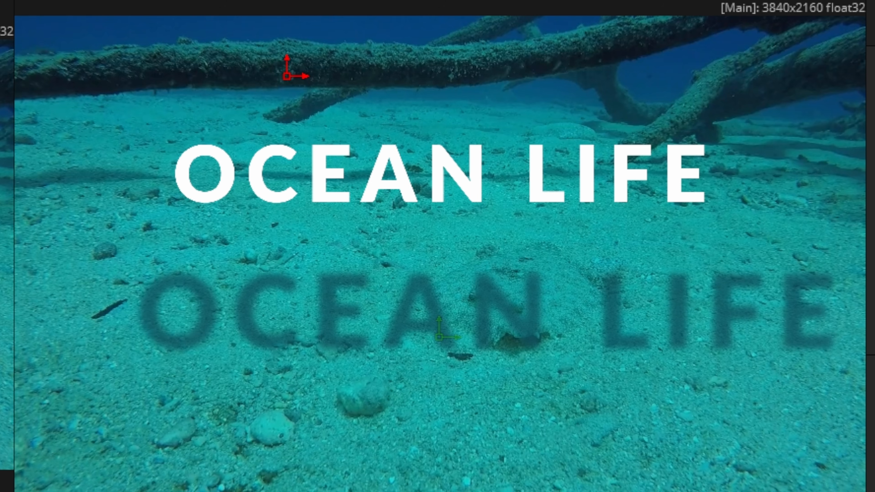
Step: Reposition the shadow's light near the title's centre at X 0.500426, Y 0.583707 and save the project
drag(305, 76, 531, 77)
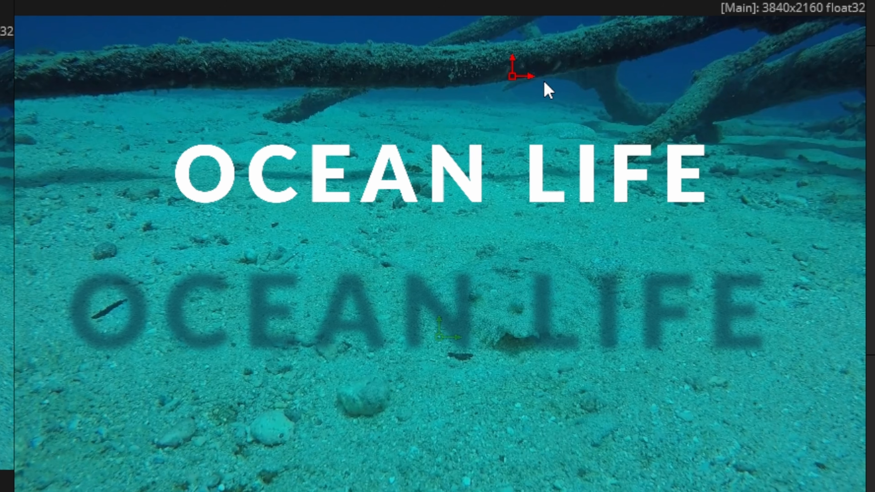
drag(513, 76, 439, 215)
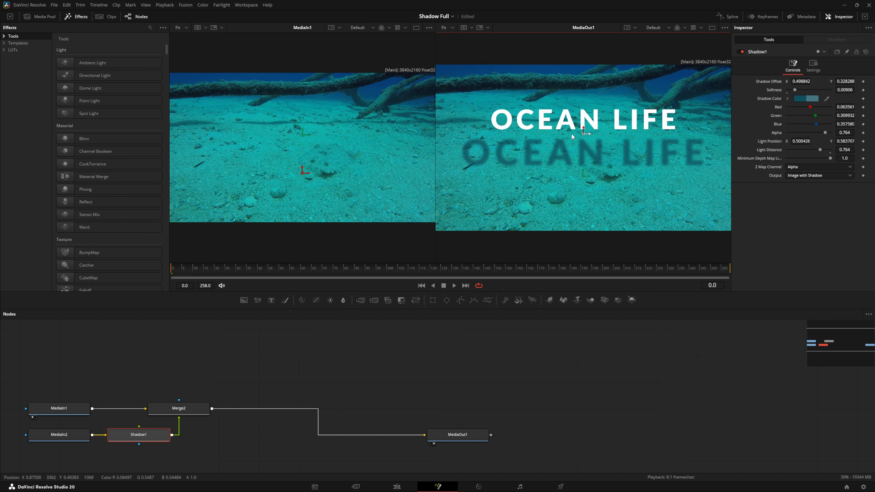
key(ctrl+s)
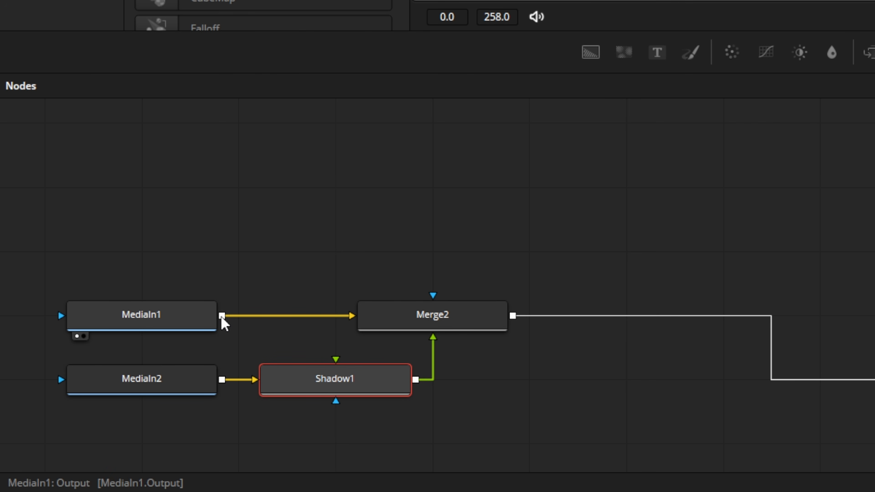
Step: Connect MediaIn1's output to the depth map input of Shadow1 and move Merge2 and MediaIn1 higher in the node graph
drag(222, 316, 551, 380)
drag(445, 316, 444, 254)
drag(152, 325, 167, 240)
drag(551, 382, 358, 381)
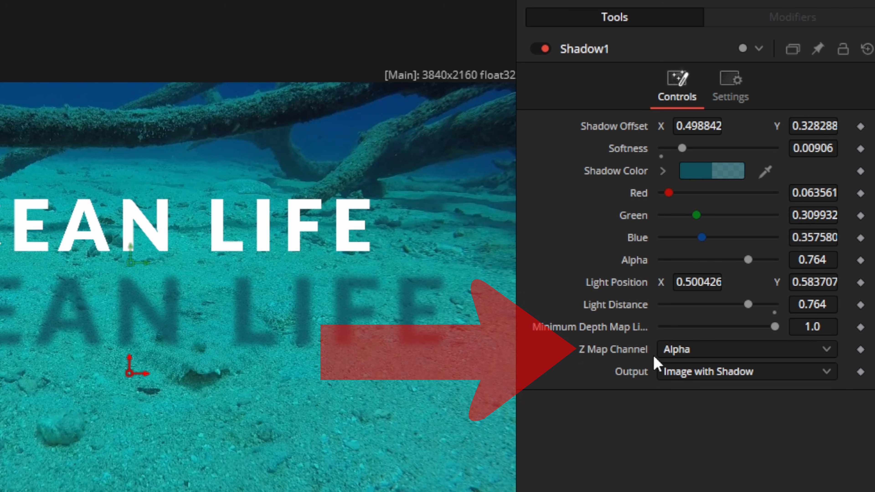
Step: Set Shadow1's Z Map Channel to Luma and move the shadow to offset X 0.483796, Y 0.268617
click(704, 350)
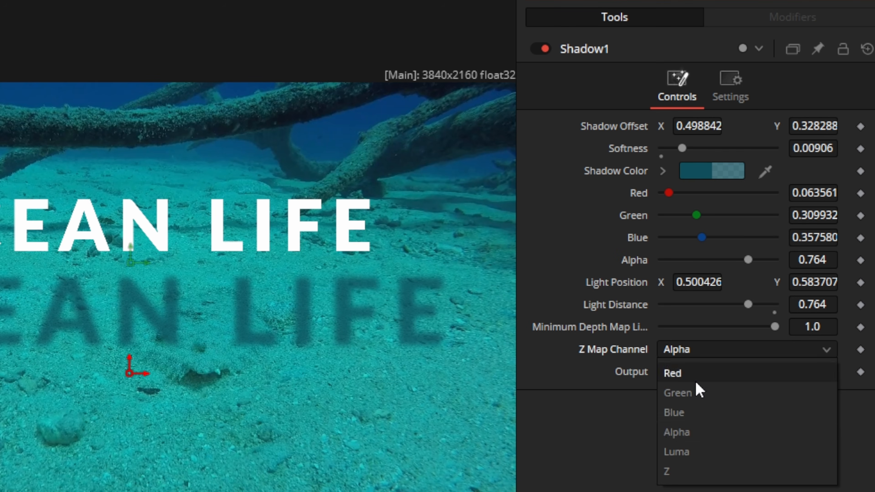
click(676, 452)
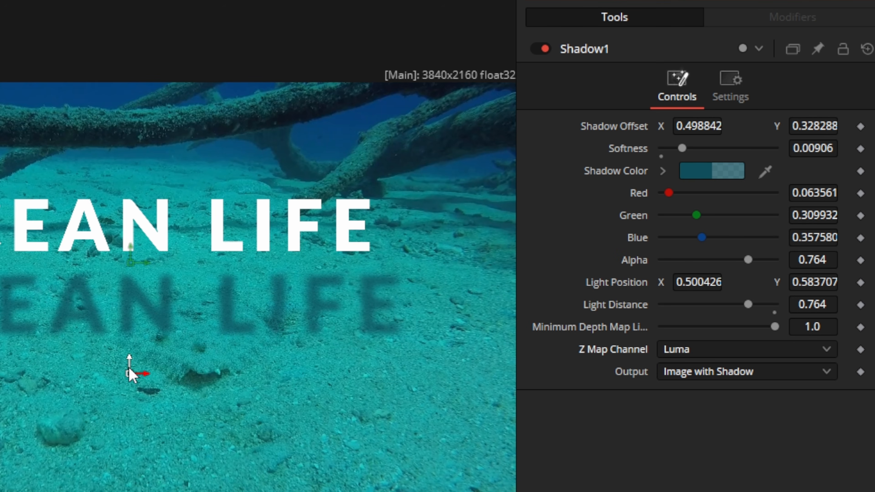
drag(128, 377, 118, 401)
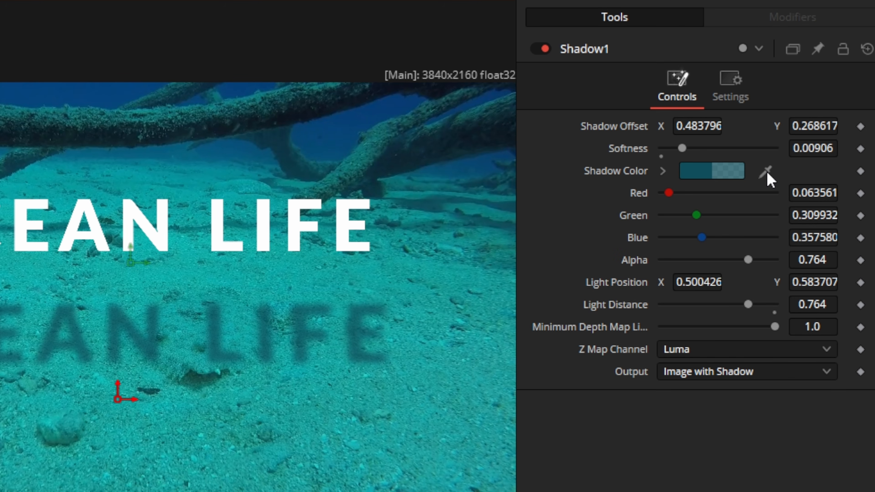
Step: Sample a darker shadow colour from the underwater footage, with softness 0.00827 and alpha 0.78
drag(767, 174, 343, 140)
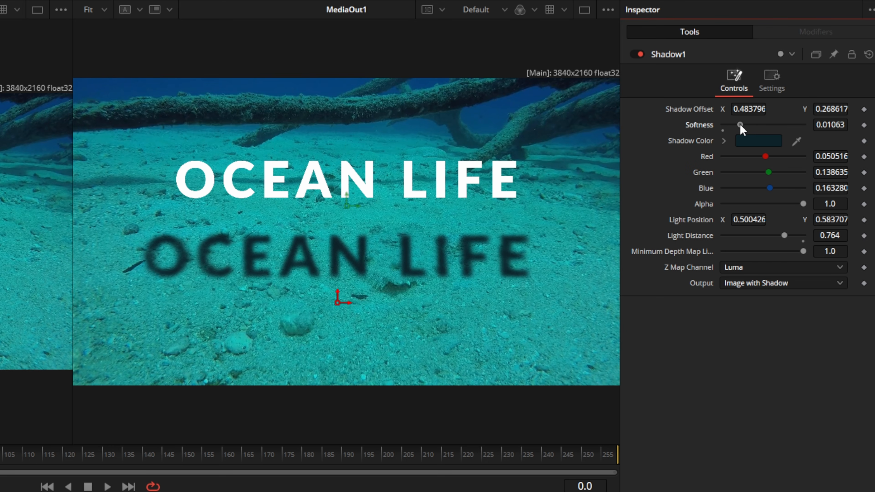
drag(733, 131, 738, 132)
drag(795, 202, 794, 201)
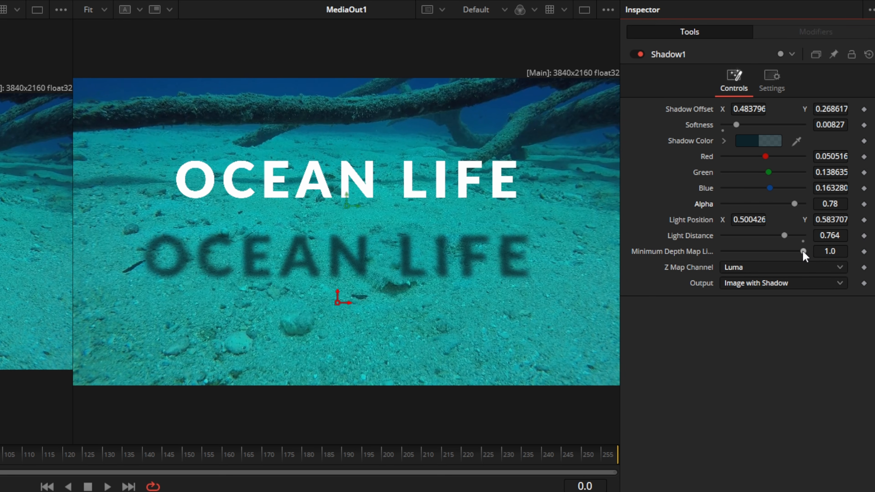
Step: Set softness 0.00591, light distance 0.961 and minimum depth map light distance 0.606, and raise the shadow to offset X 0.482638, Y 0.322115
drag(799, 252, 798, 234)
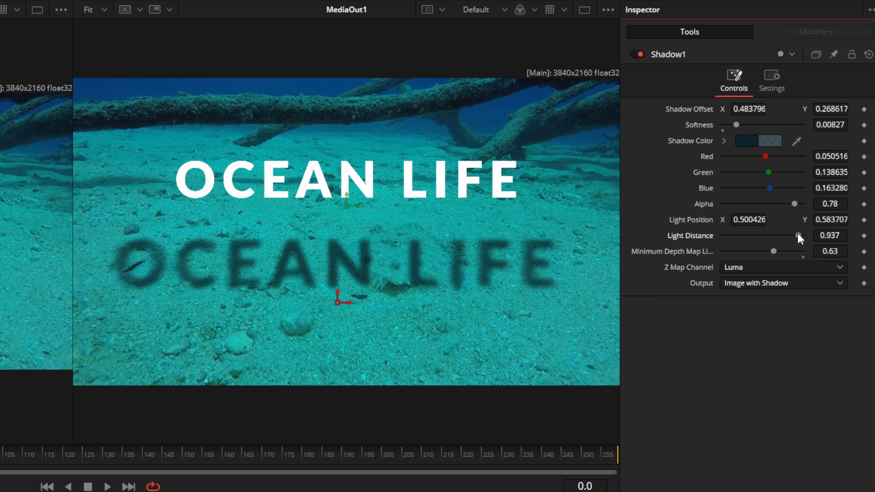
mouse_move(337, 300)
mouse_down()
mouse_move(300, 169)
mouse_move(342, 301)
mouse_move(341, 357)
mouse_move(347, 336)
mouse_move(333, 297)
mouse_up()
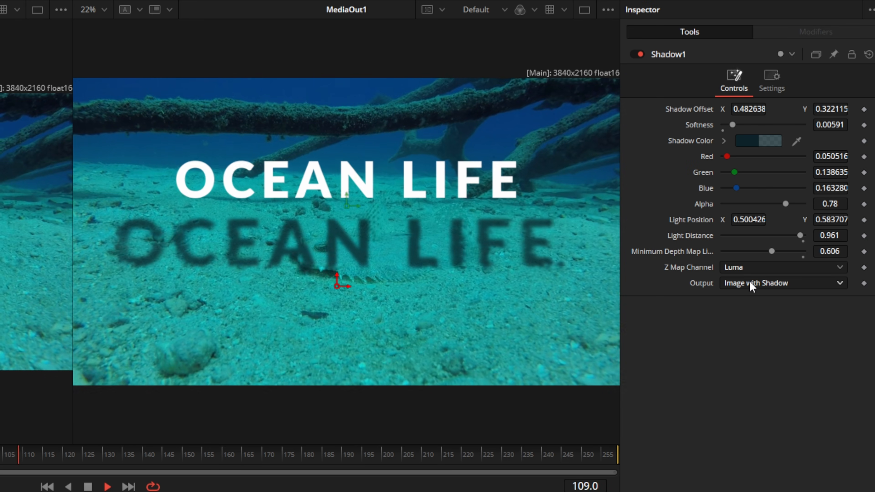
Step: Set the Shadow1 output to Shadow Only and move the shadow down to offset X 0.5, Y 0.151333
click(740, 282)
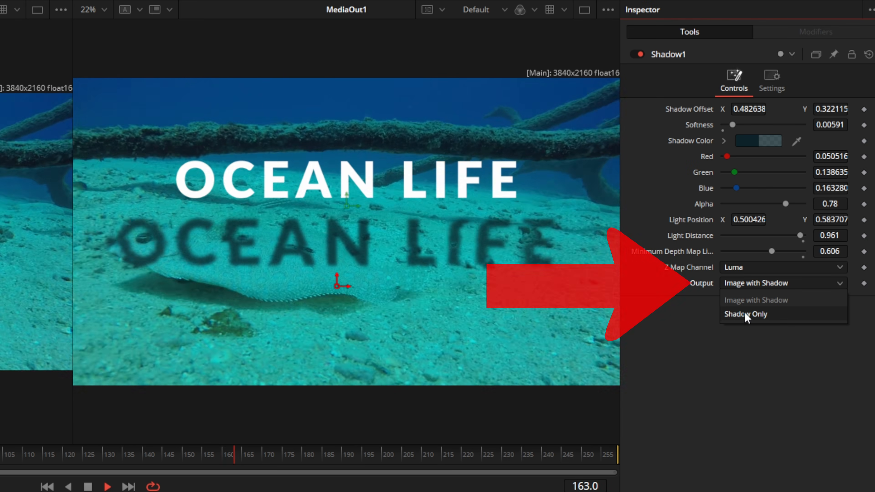
click(742, 312)
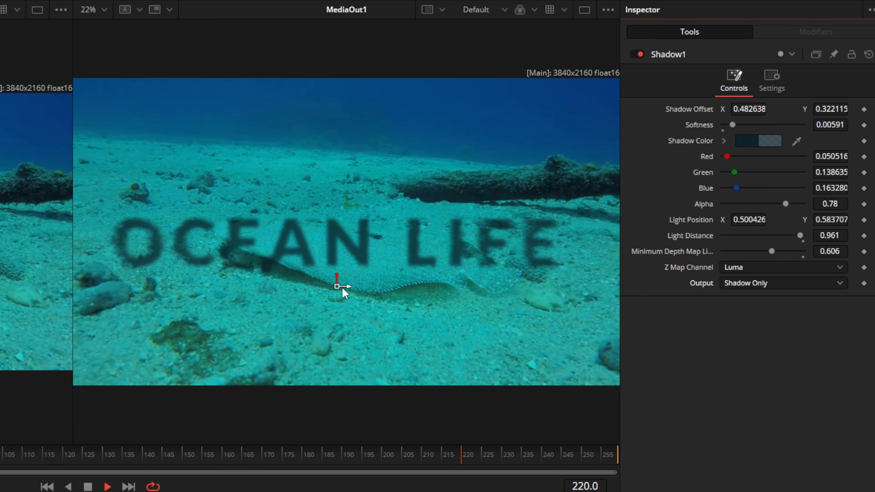
drag(337, 284, 345, 339)
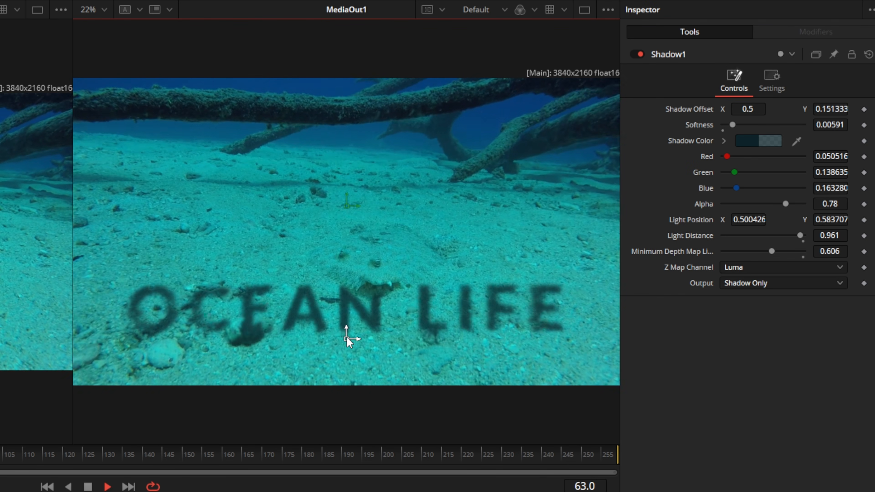